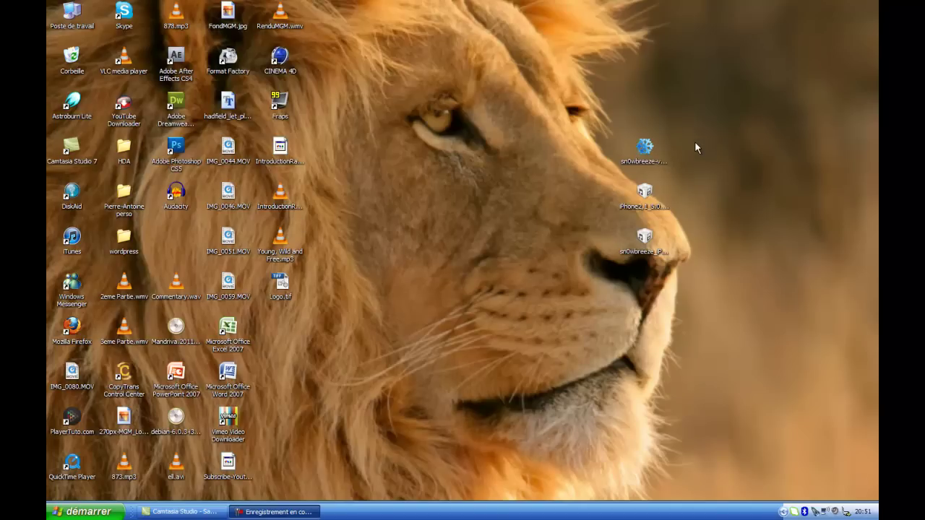
# - Move the sn0wbreeze_iPhone_3GS-5.0.1-9A405_oldbootrom.ipsw file into the upper-right corner of the desktop, away from the other two files
pyautogui.click(653, 157)
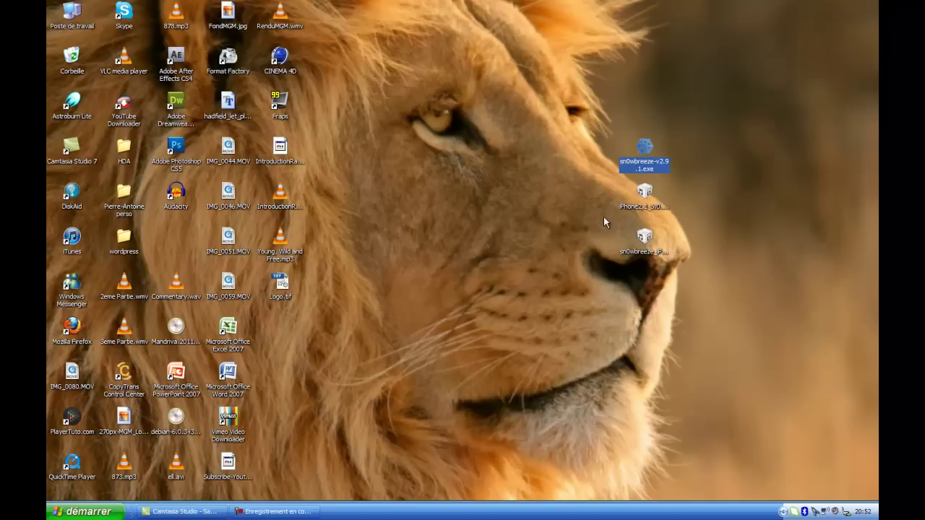
pyautogui.click(577, 212)
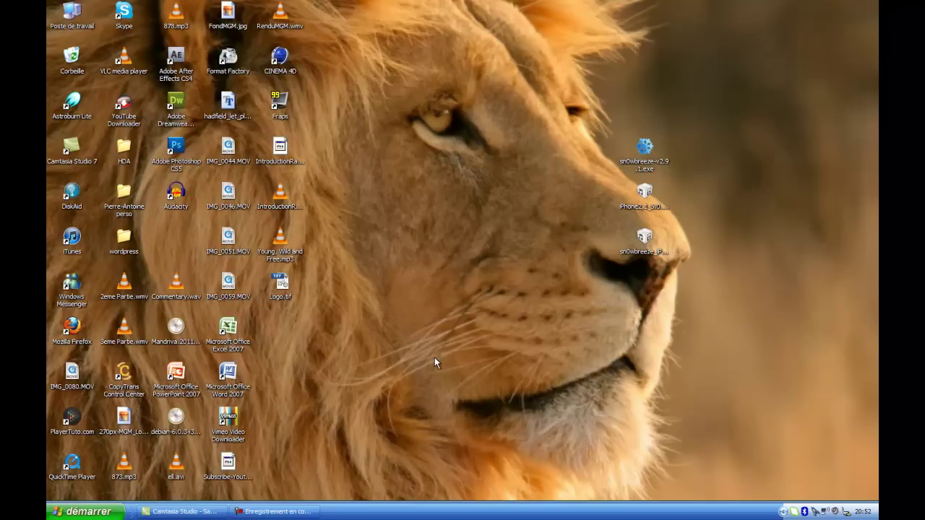
pyautogui.click(645, 239)
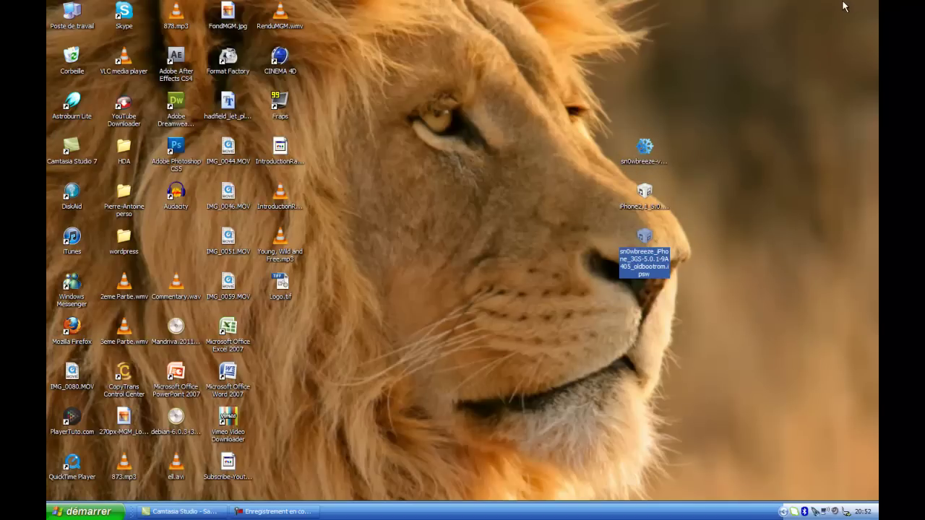
pyautogui.moveTo(844, 5); pyautogui.dragTo(847, 10)
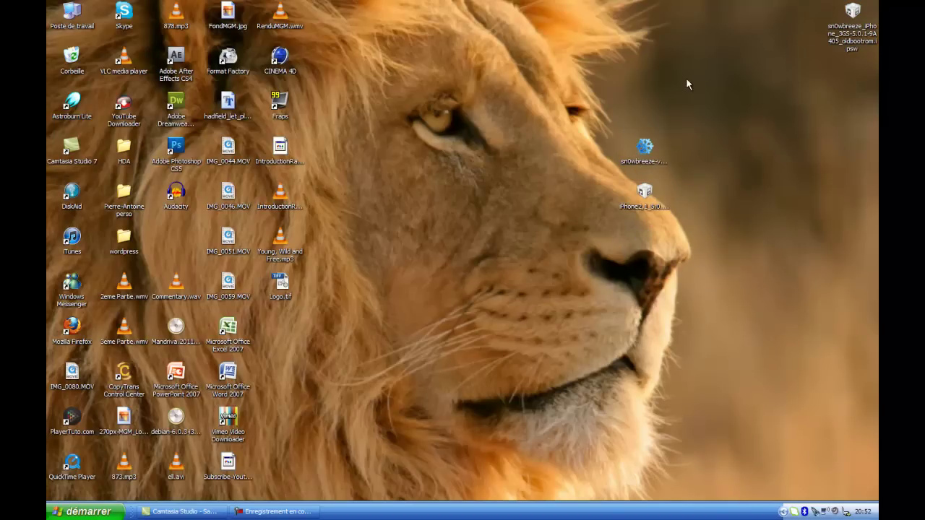
pyautogui.click(644, 160)
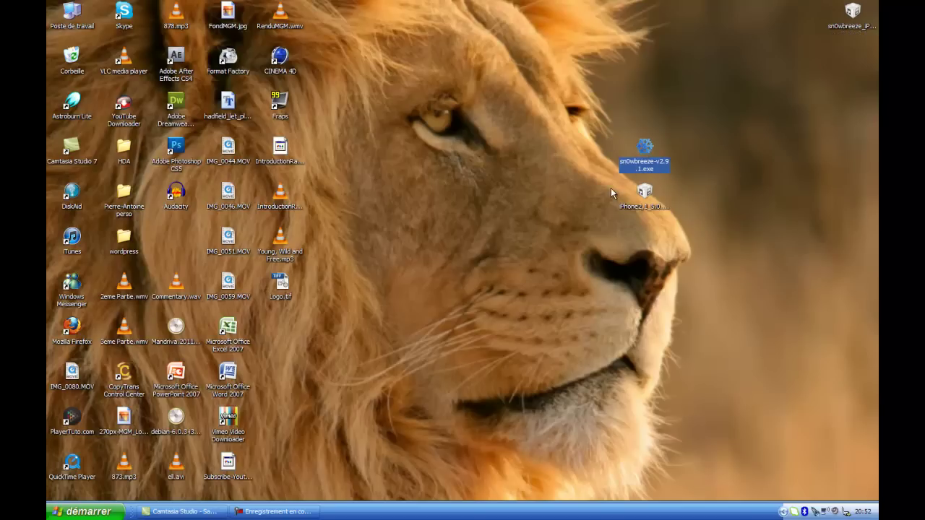
pyautogui.click(647, 210)
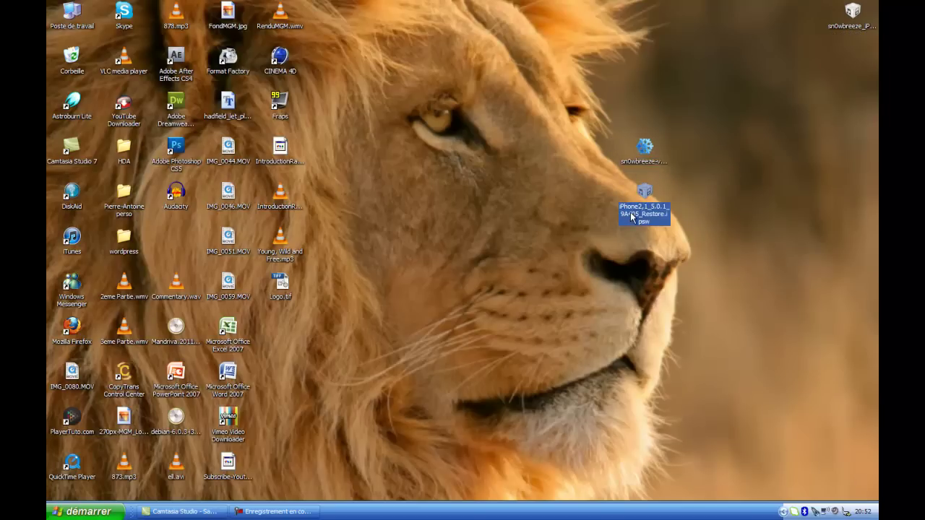
pyautogui.doubleClick(623, 213)
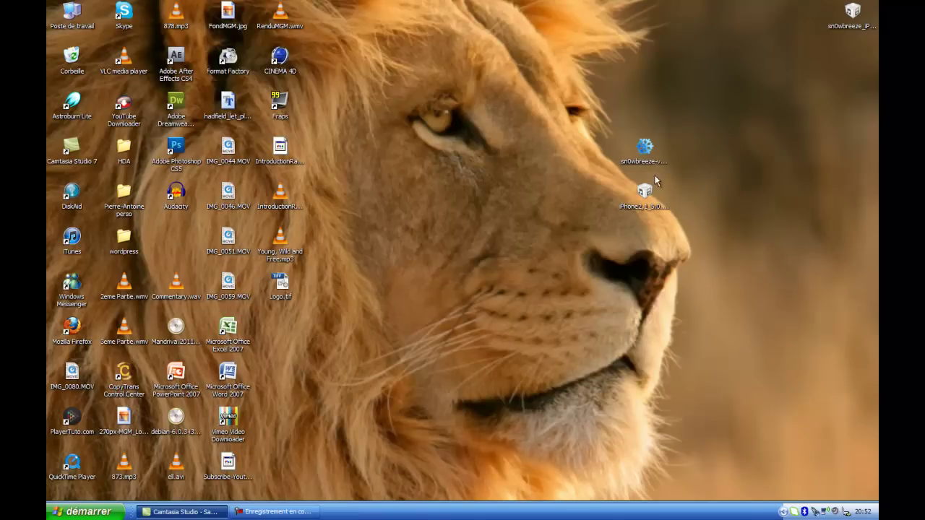
pyautogui.click(648, 192)
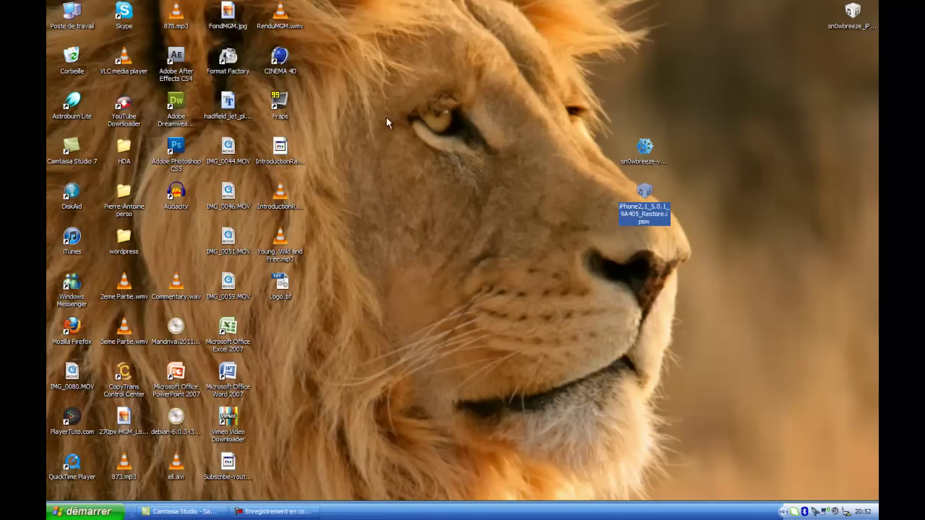
# - Switch to Firefox, search the web for felixbruns and open the site's iPhone, iPod and iPad firmware download page
pyautogui.click(79, 325)
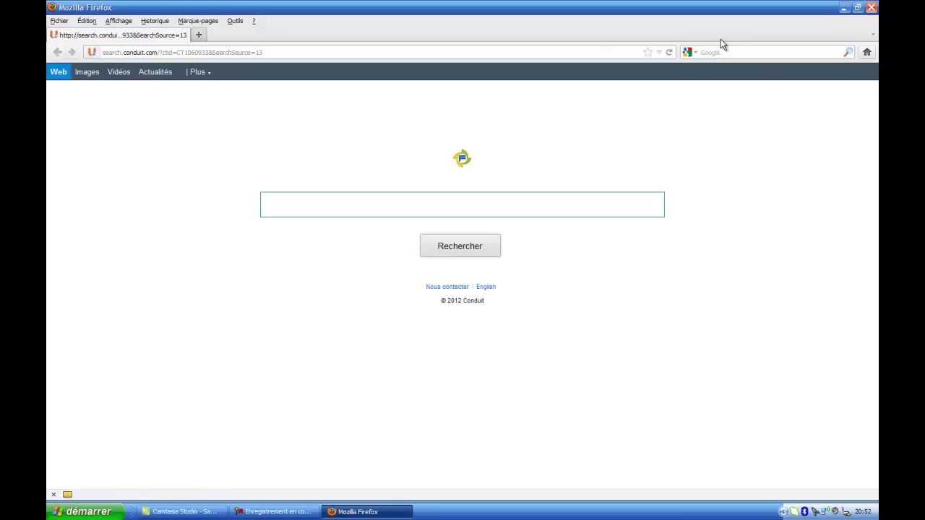
pyautogui.click(723, 47)
pyautogui.write('felixbruns')
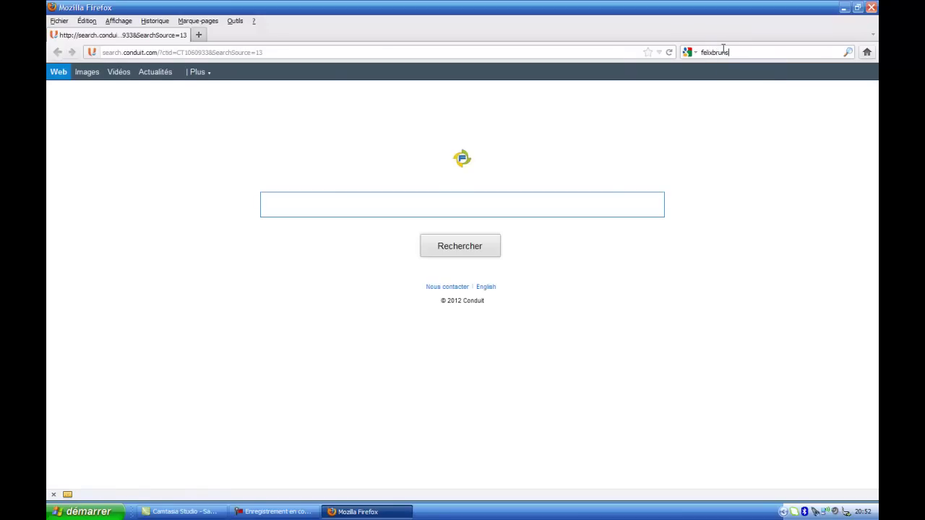
pyautogui.press('Return')
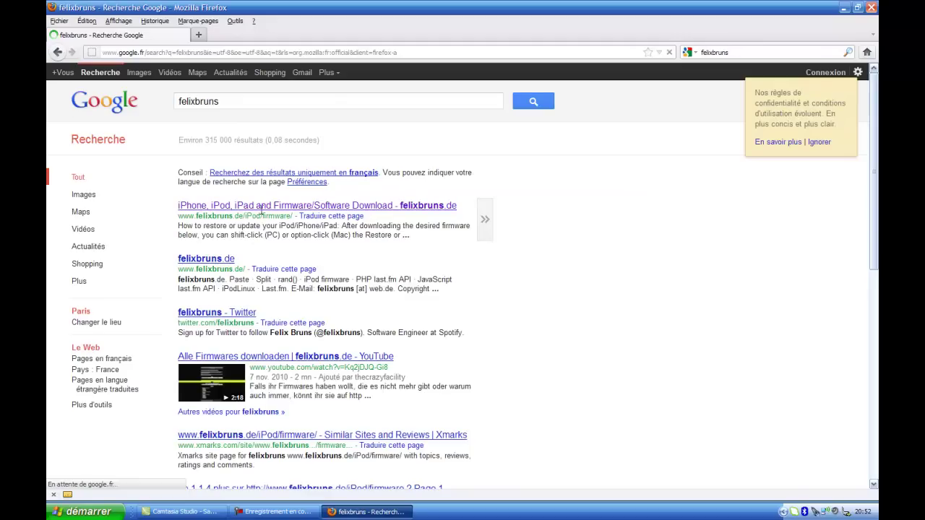
pyautogui.click(266, 210)
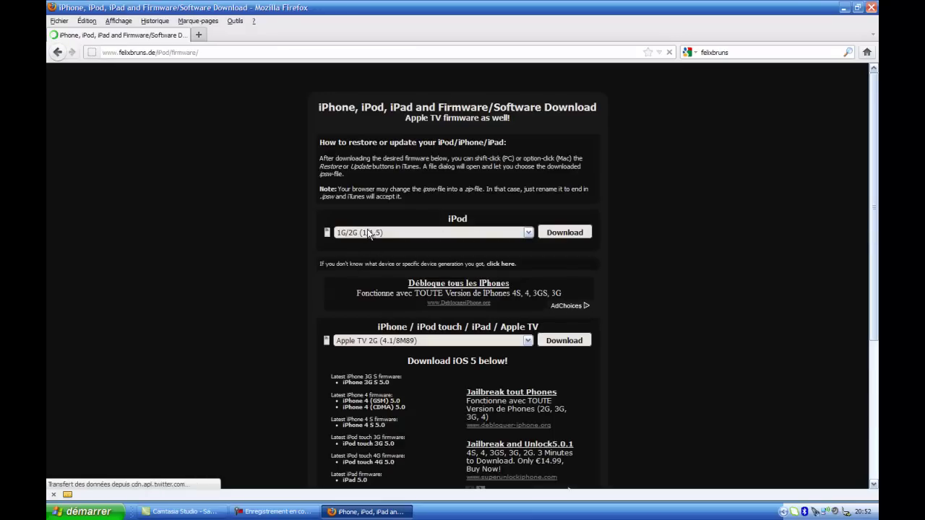
# - Examine the iPod firmware list and the iOS 5 downloads on the page, and close the browser
pyautogui.click(374, 233)
pyautogui.scroll(-5, 419, 307)
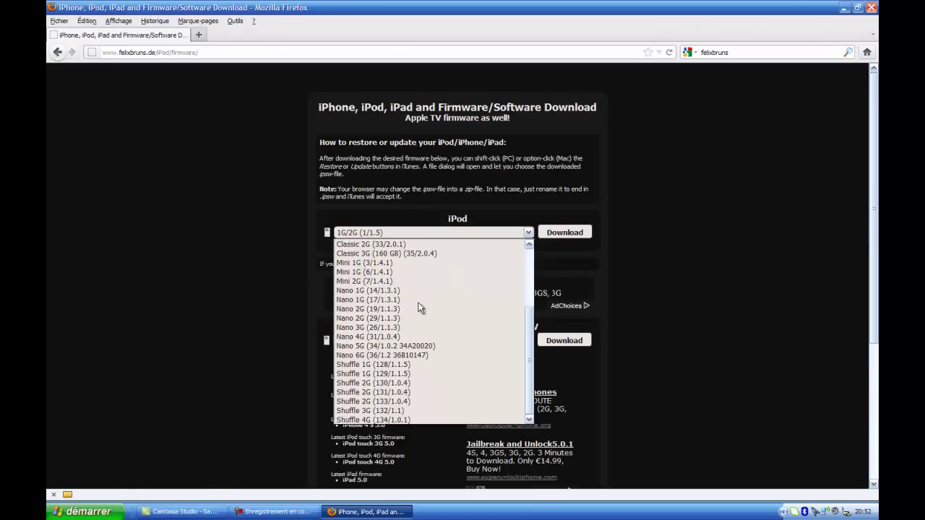
pyautogui.click(365, 232)
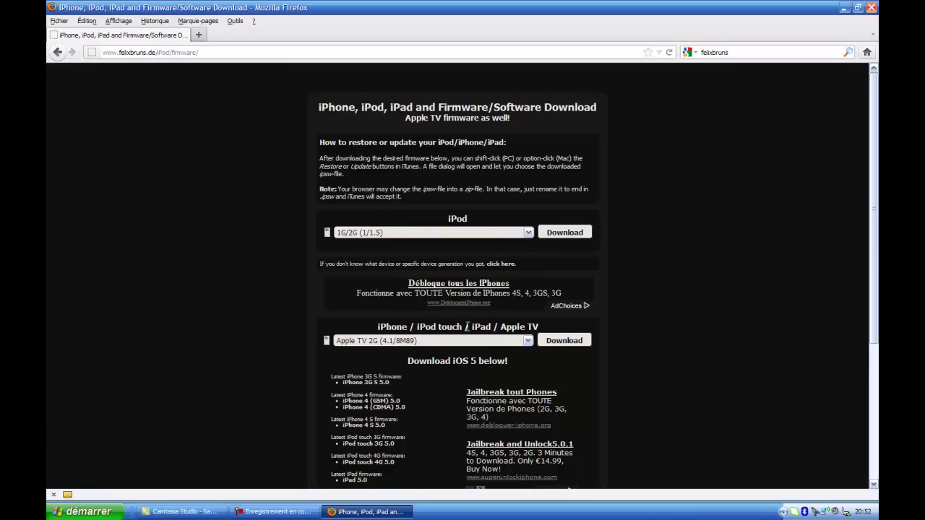
pyautogui.scroll(-5, 376, 367)
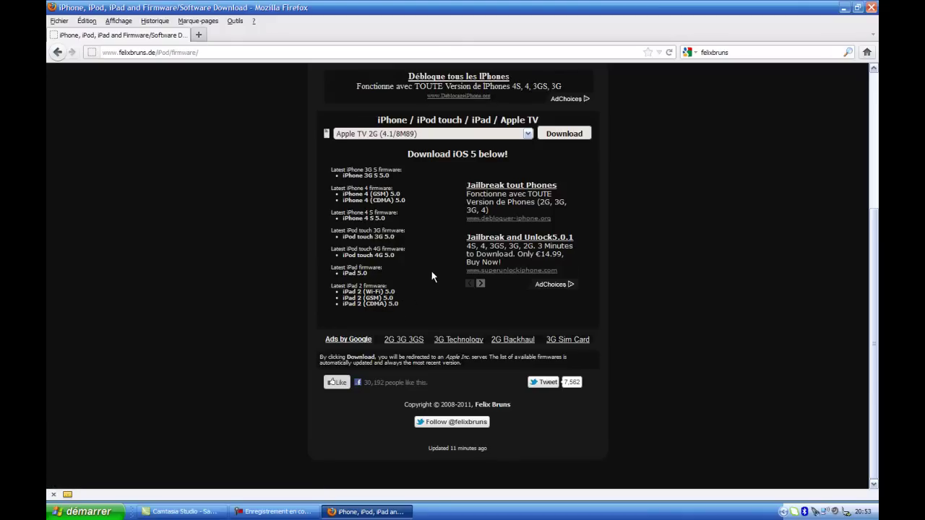
pyautogui.click(871, 7)
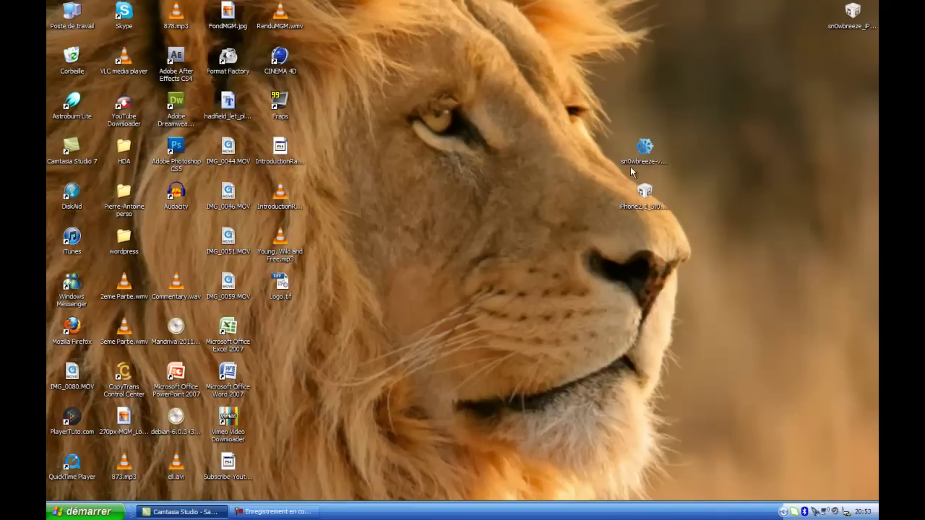
# - Launch sn0wbreeze v2.9.1 from the desktop and accept its non-commercial use disclaimer
pyautogui.doubleClick(644, 148)
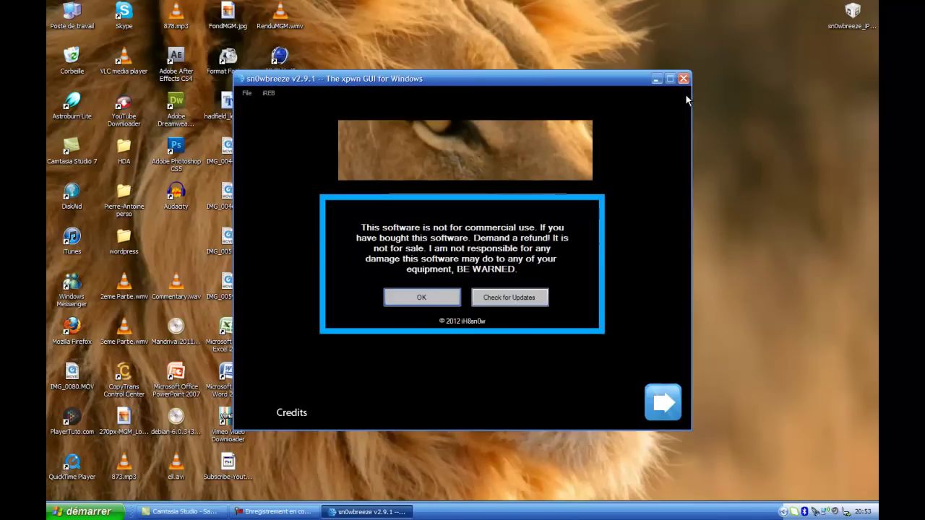
pyautogui.moveTo(647, 85); pyautogui.dragTo(459, 99)
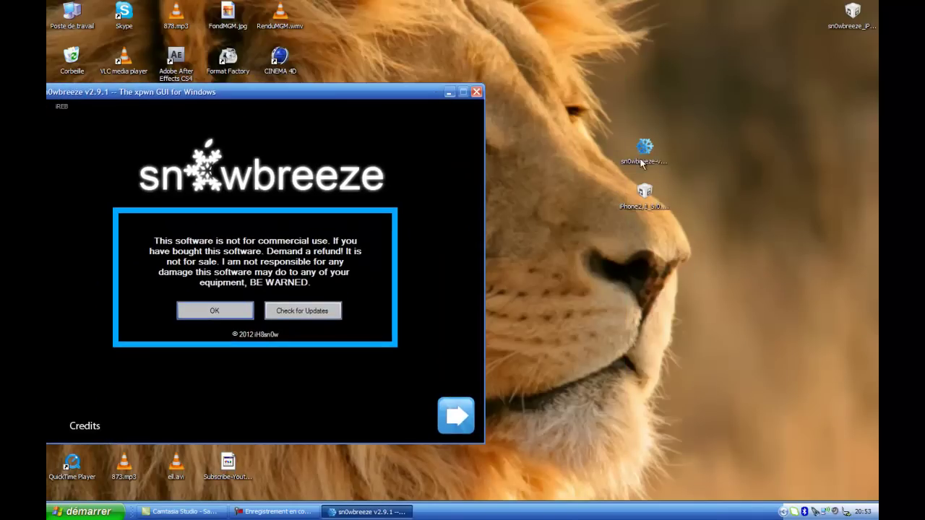
pyautogui.rightClick(645, 144)
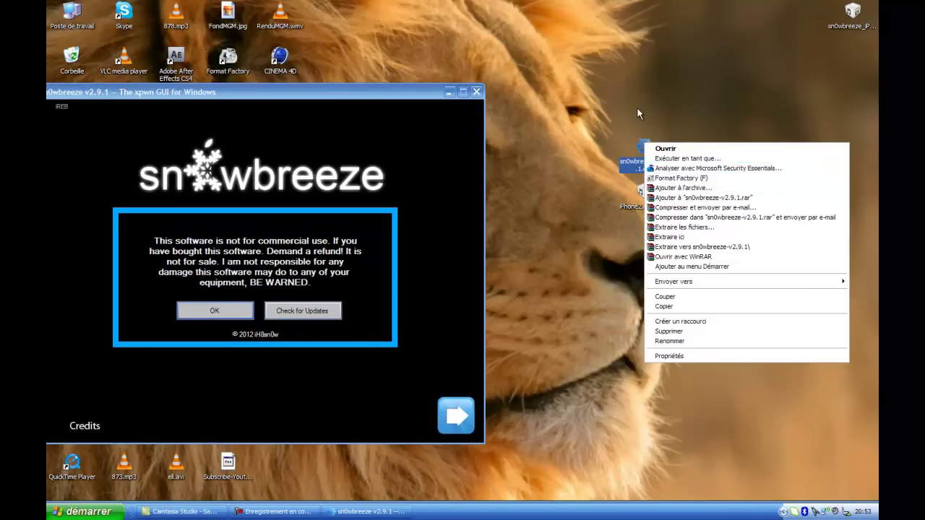
pyautogui.moveTo(410, 92); pyautogui.dragTo(685, 101)
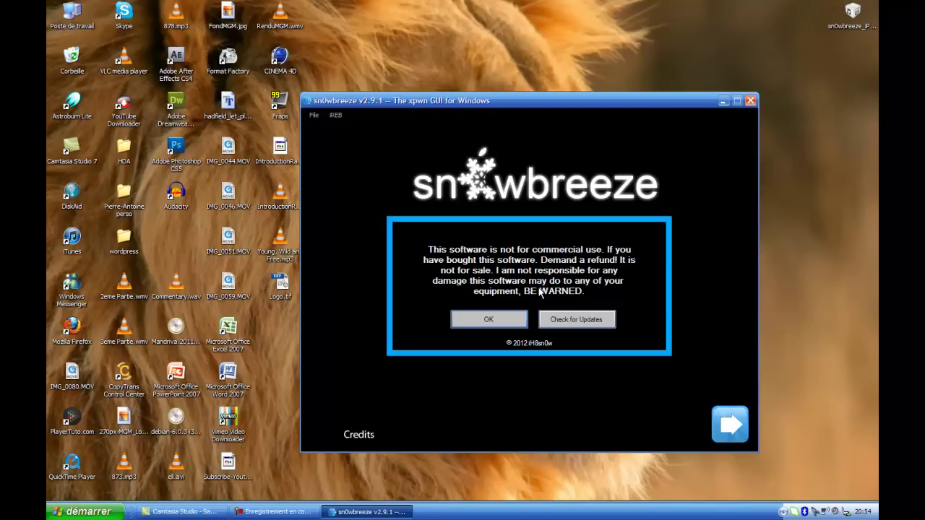
pyautogui.click(505, 322)
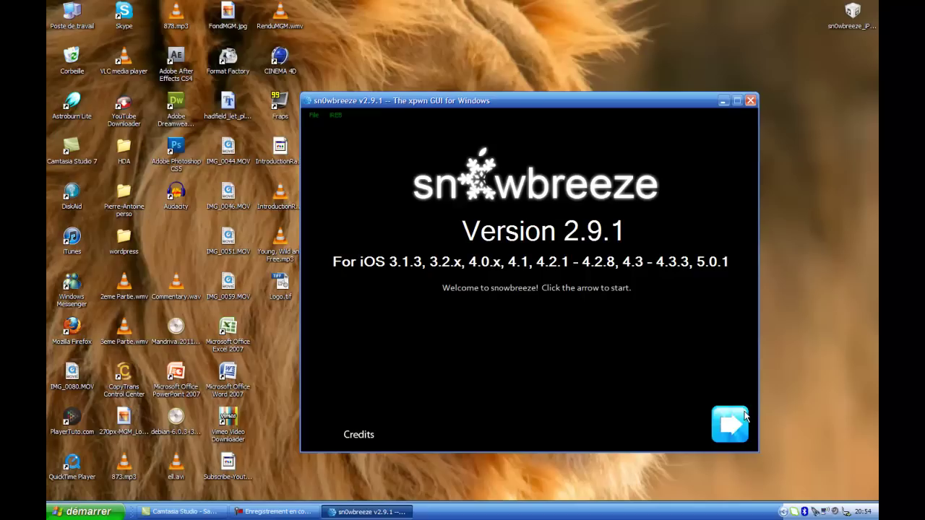
# - Load iPhone2,1_5.0.1_9A405_Restore.ipsw from the desktop as the source firmware and identify the iPhone 3GS as Old-bootrom
pyautogui.click(737, 433)
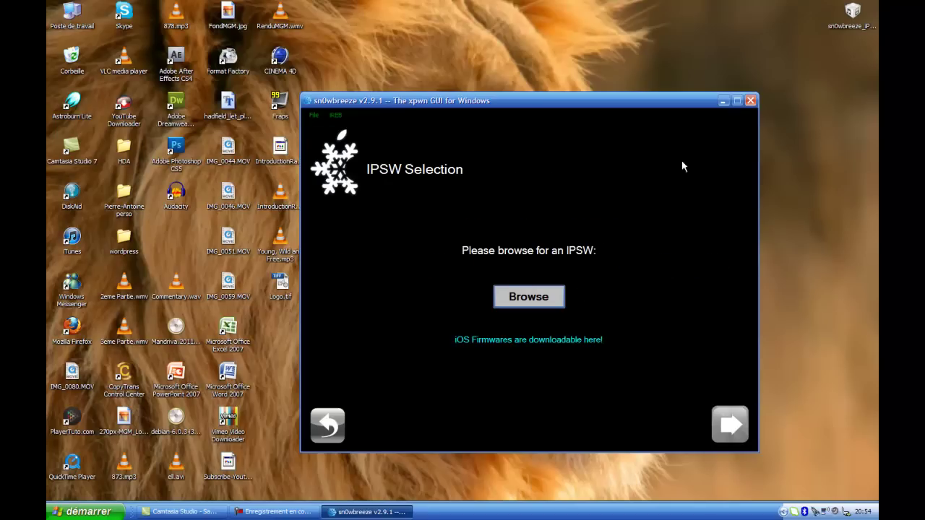
pyautogui.click(536, 296)
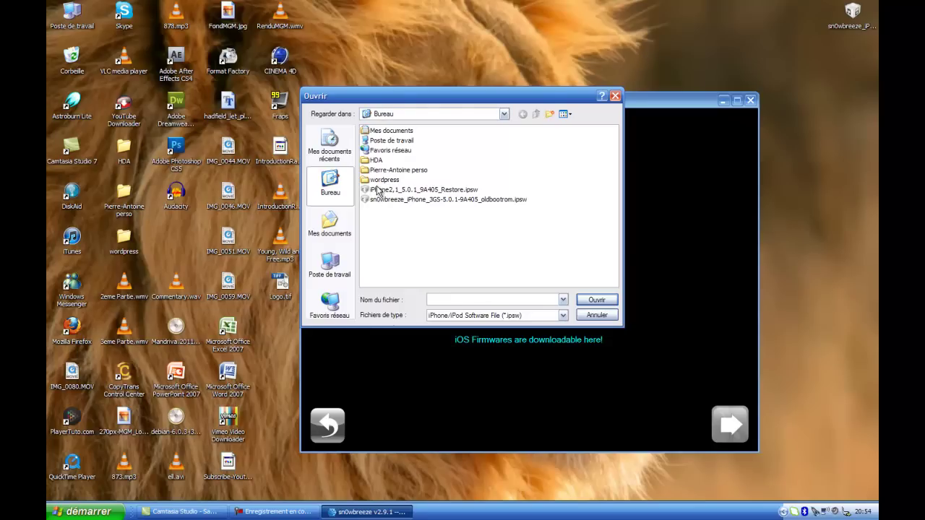
pyautogui.doubleClick(417, 190)
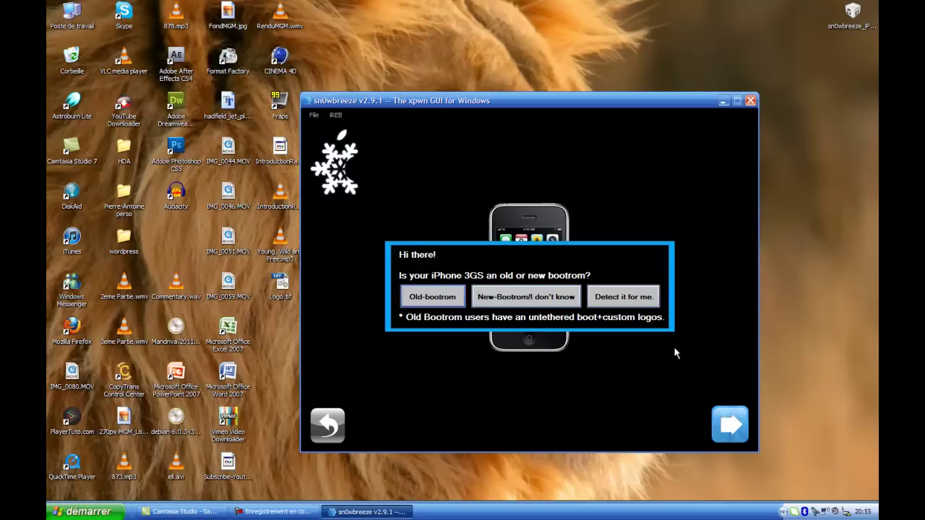
pyautogui.click(428, 295)
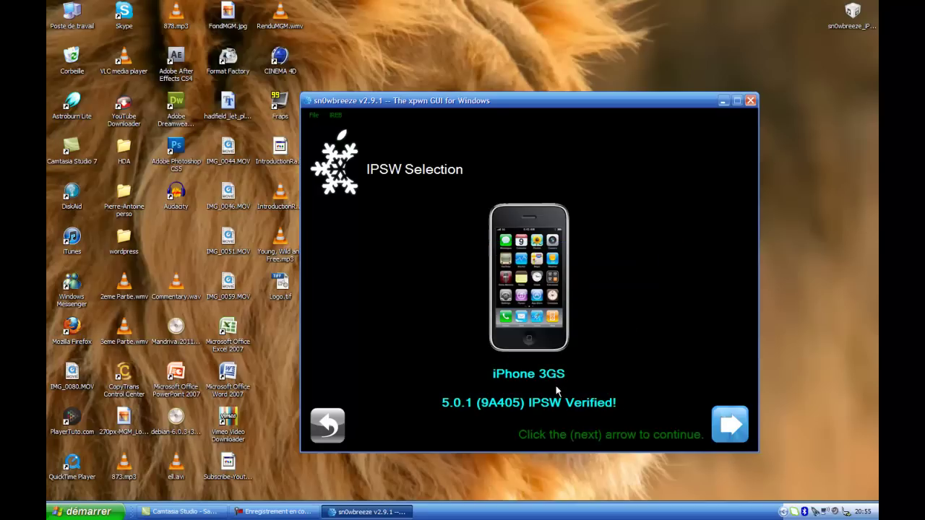
# - Choose Expert Mode for the verified IPSW and open the General customization options
pyautogui.click(732, 428)
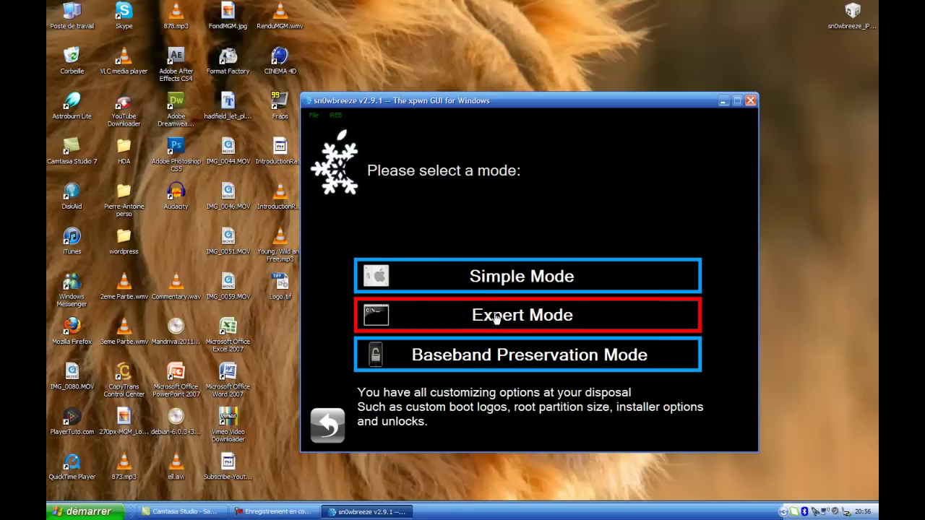
pyautogui.click(531, 326)
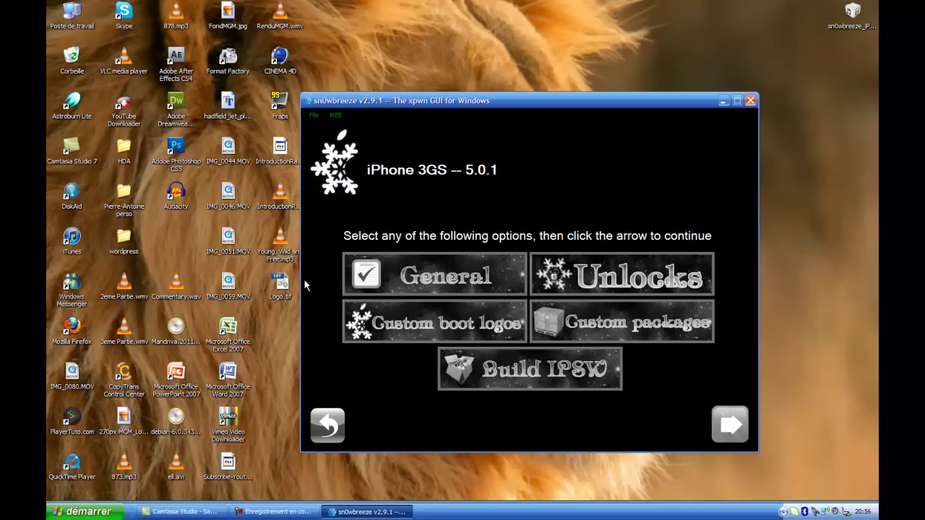
pyautogui.click(431, 281)
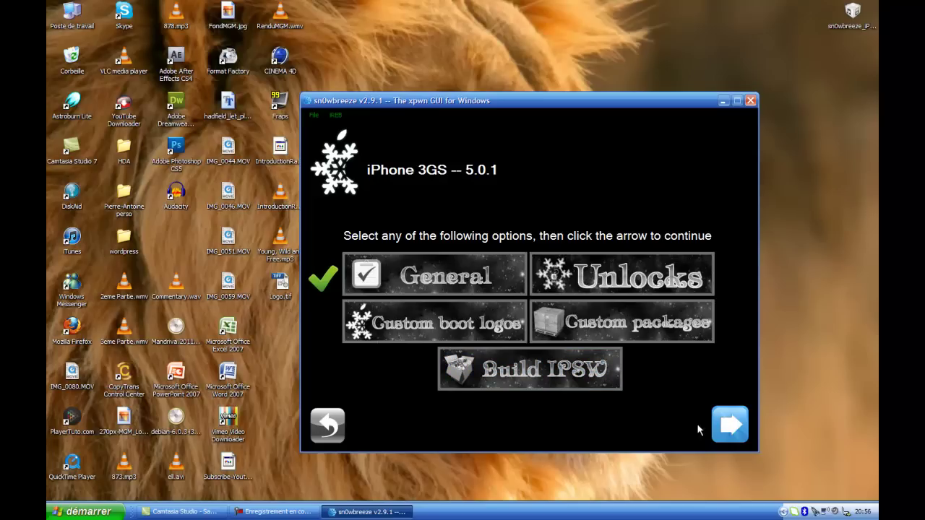
pyautogui.click(737, 422)
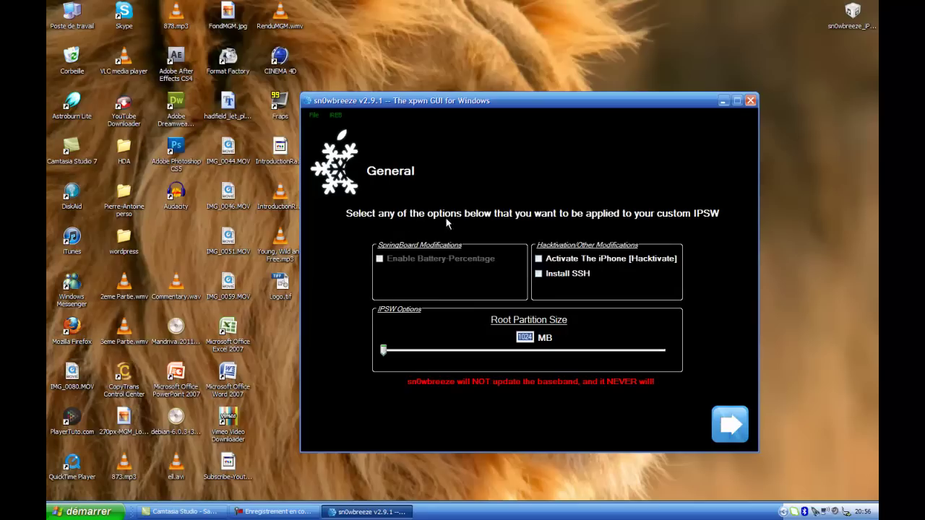
# - Try to enable Battery-Percentage, and enable Install SSH for the custom IPSW
pyautogui.click(381, 260)
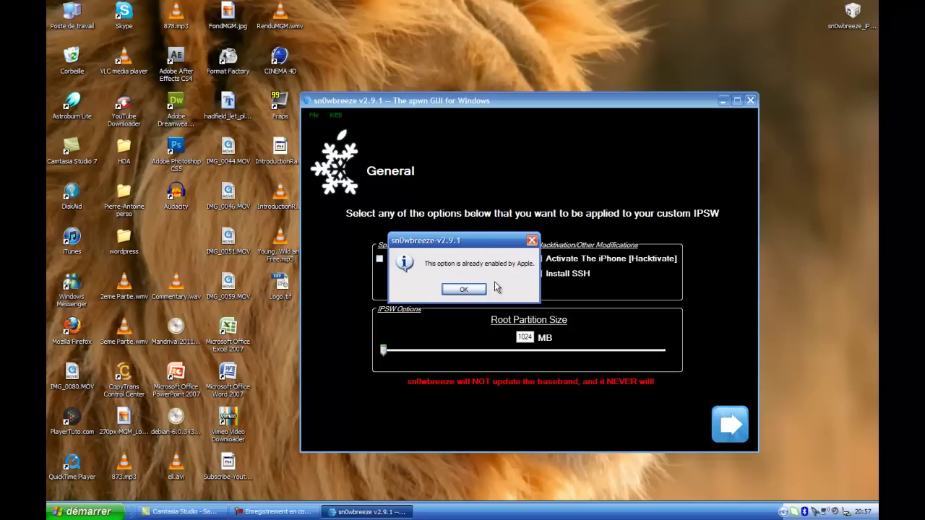
pyautogui.click(466, 289)
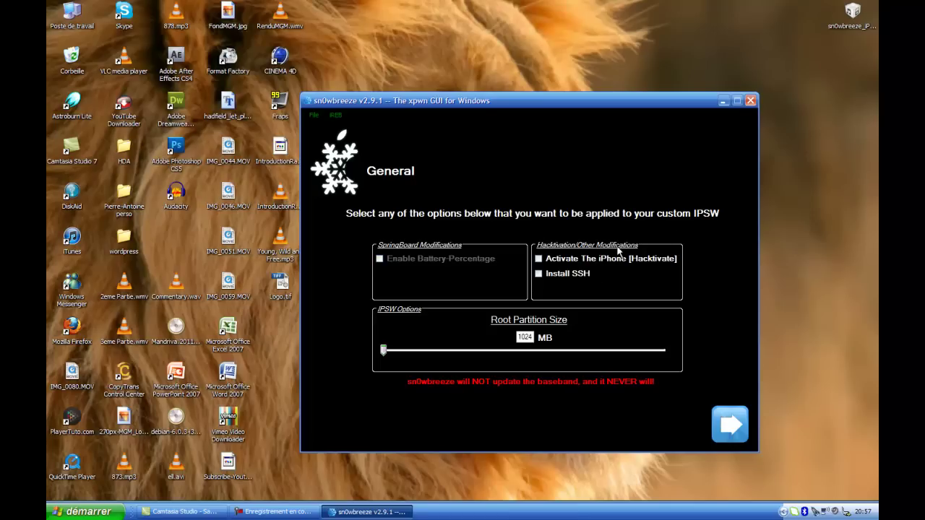
pyautogui.click(576, 273)
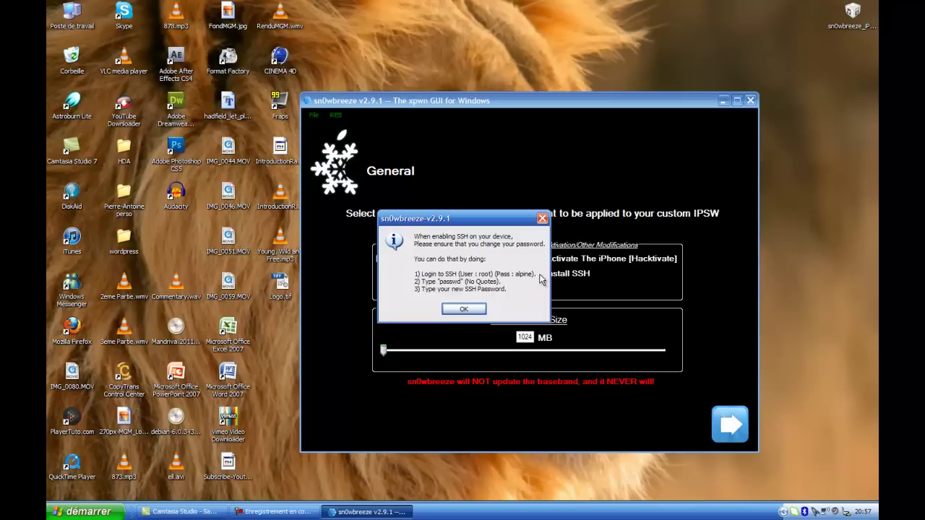
pyautogui.click(464, 309)
pyautogui.moveTo(387, 349); pyautogui.dragTo(325, 382)
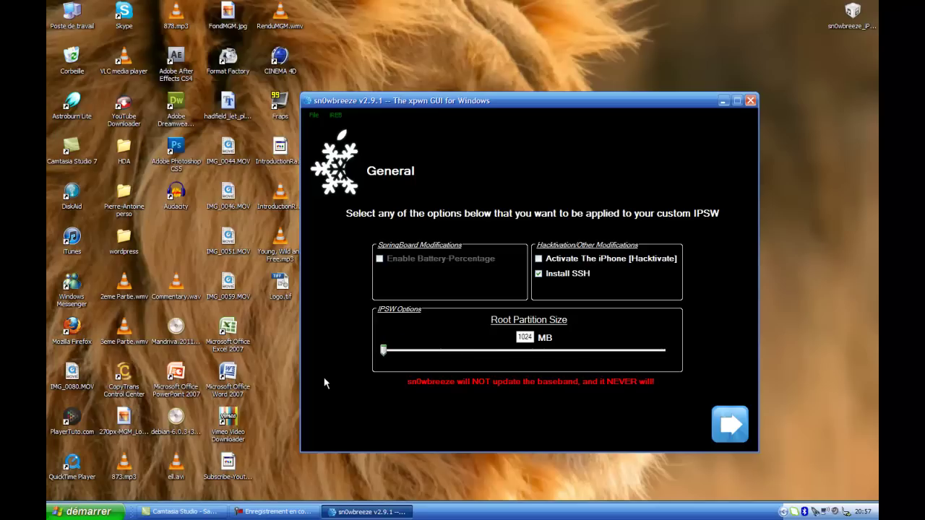
# - Proceed past the Unlocks options to the custom boot logos without selecting the 06.15.00 iPad baseband
pyautogui.click(727, 427)
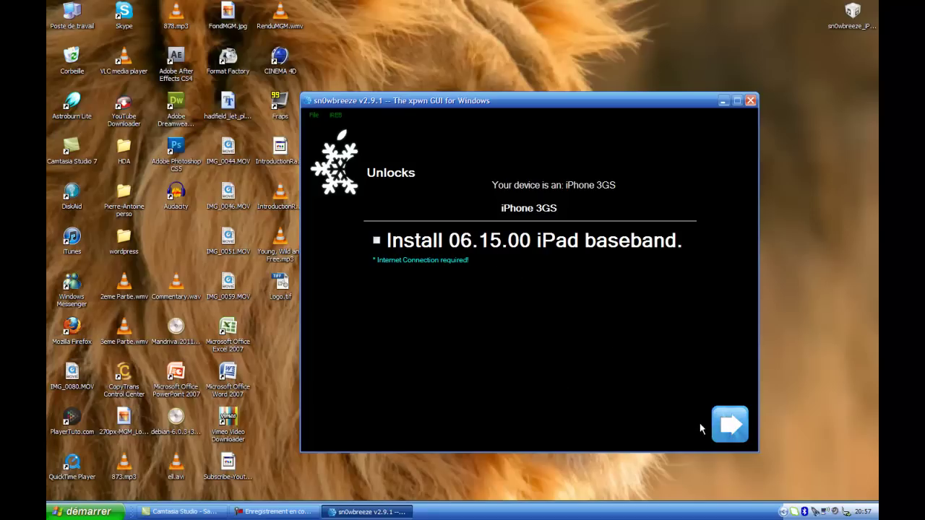
pyautogui.click(721, 439)
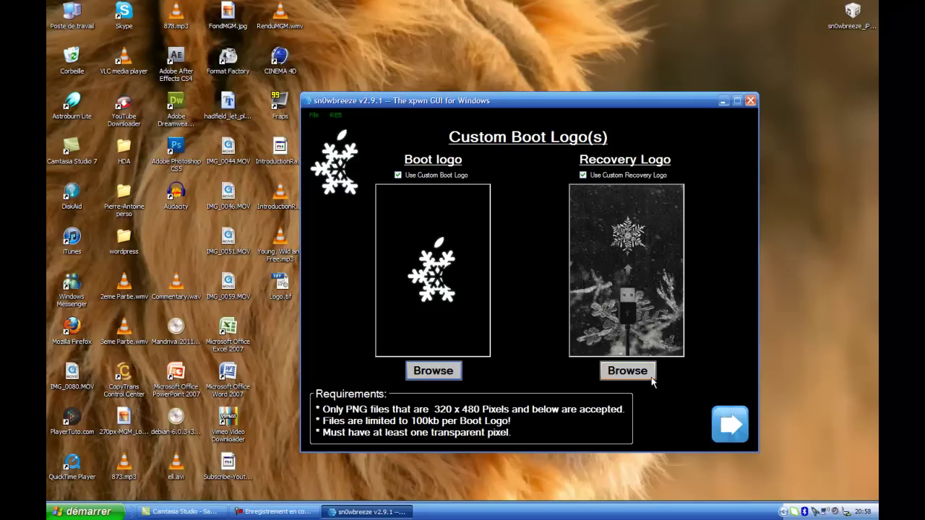
# - Keep the default custom boot and recovery logos, and proceed to the Custom Apps page, continuing past any application error
pyautogui.click(628, 370)
pyautogui.click(615, 96)
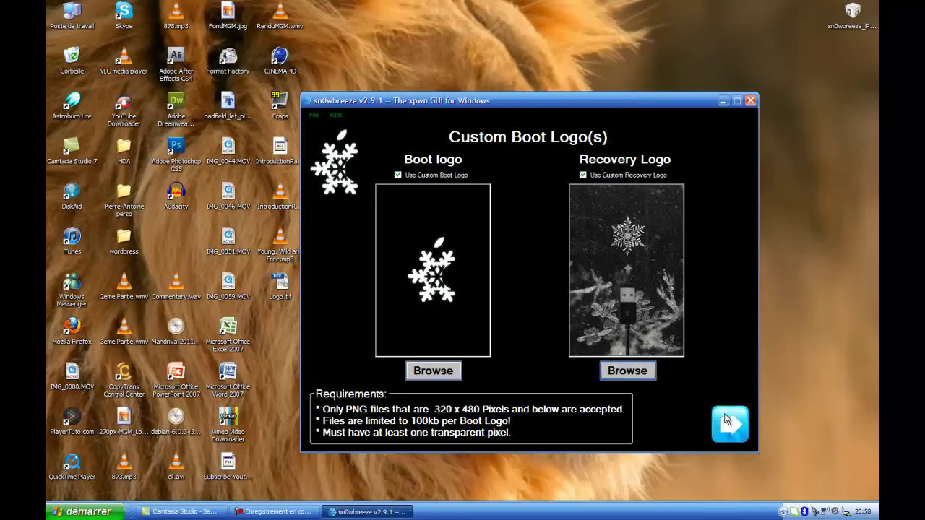
pyautogui.click(749, 413)
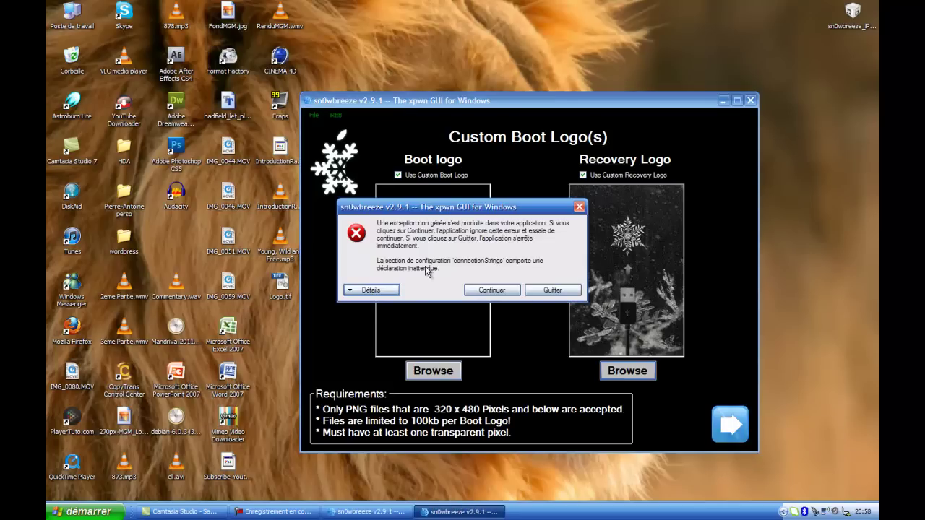
pyautogui.click(495, 291)
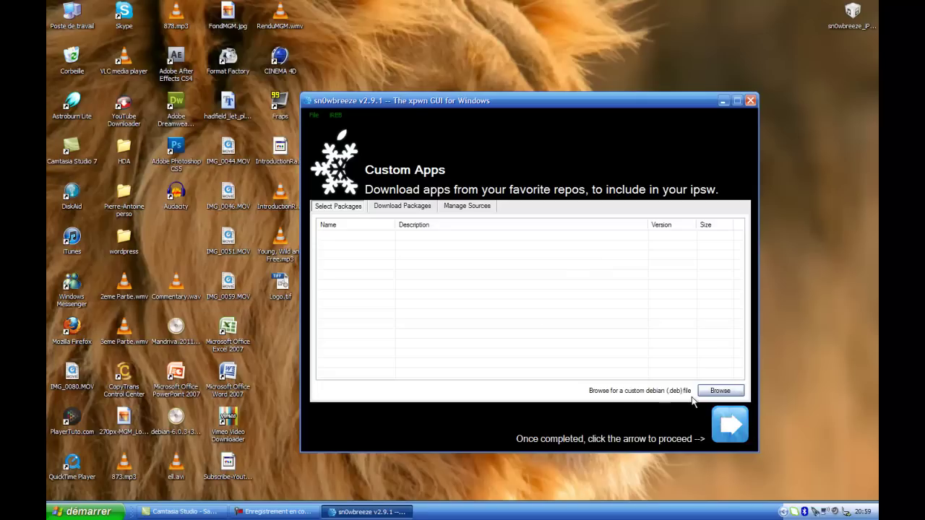
# - Proceed past the custom packages without adding a Debian file, and start building the iPhone 3GS 5.0.1 IPSW
pyautogui.click(720, 391)
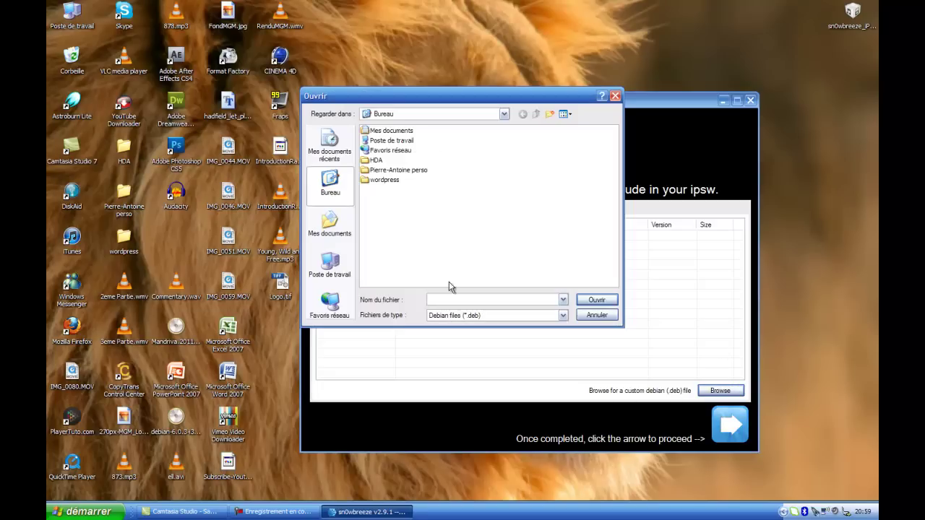
pyautogui.click(586, 318)
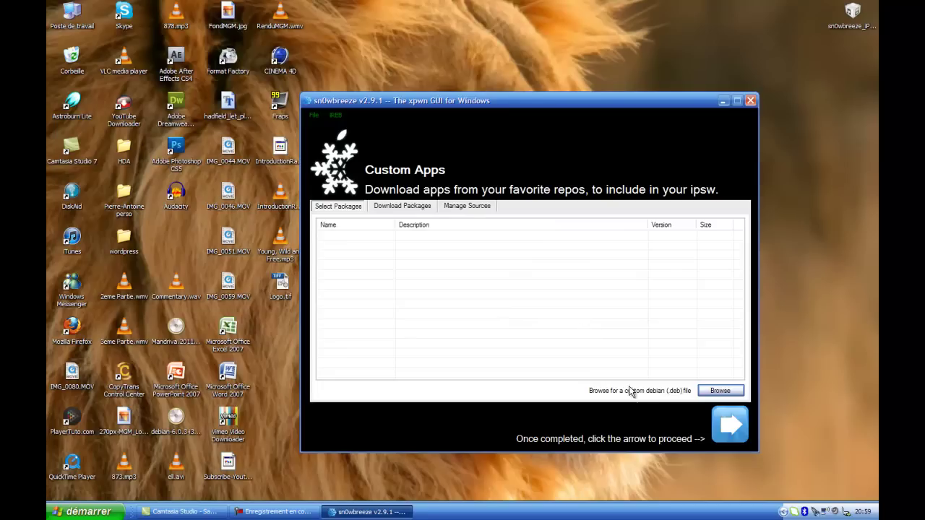
pyautogui.click(729, 431)
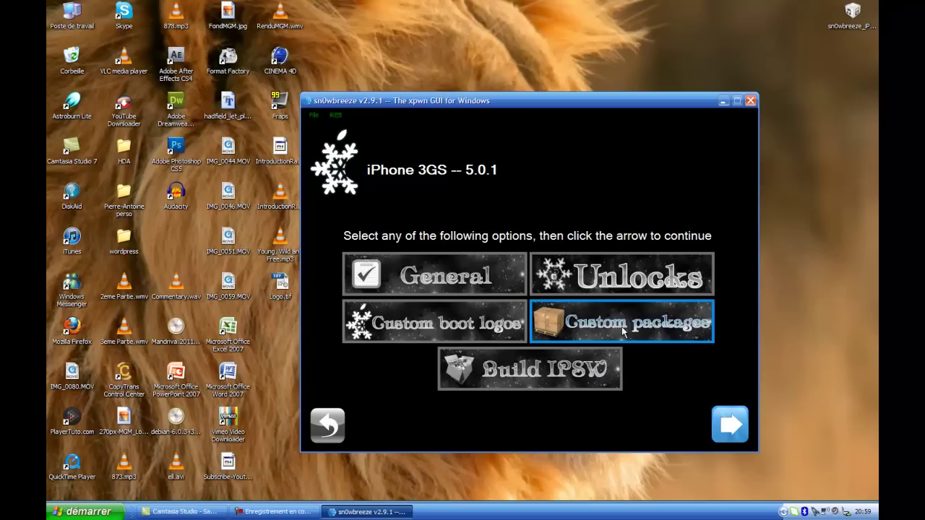
pyautogui.click(575, 372)
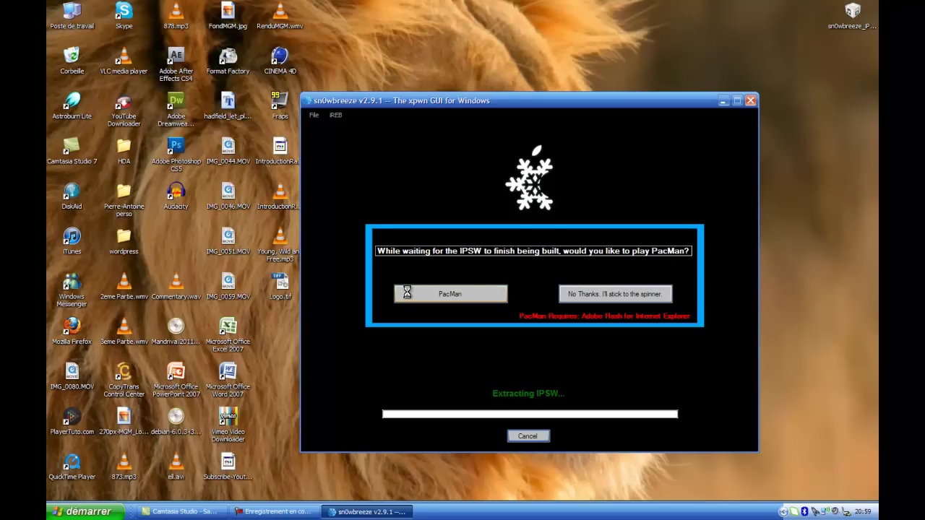
# - Try the PacMan game offered while the IPSW is being extracted, switching between the game and the spinner
pyautogui.click(836, 511)
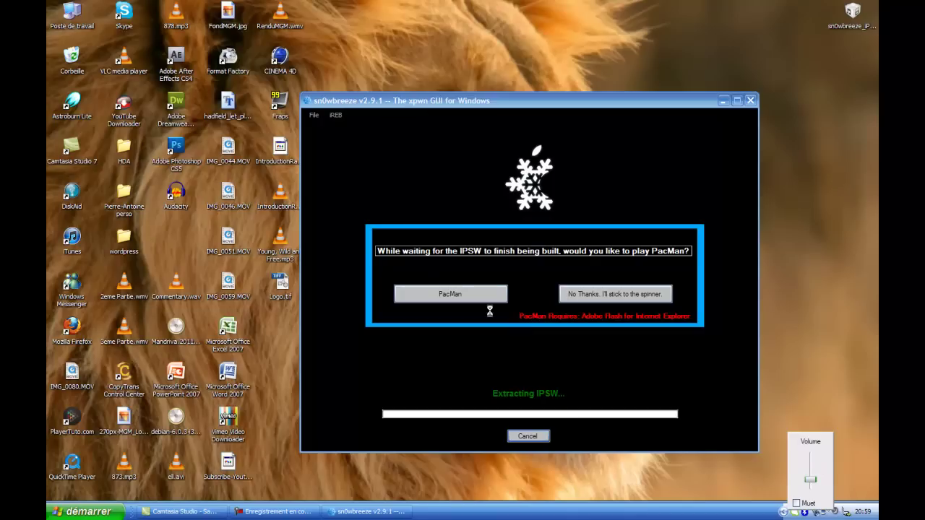
pyautogui.click(458, 293)
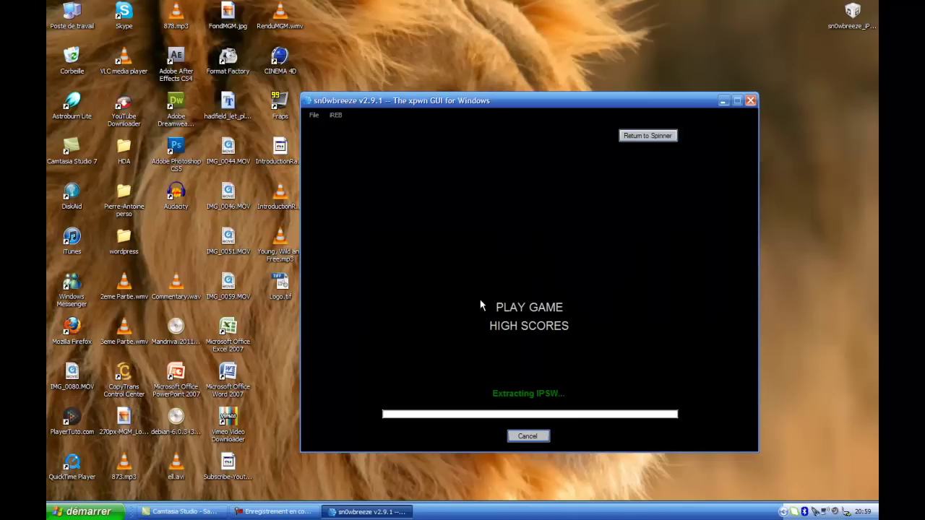
pyautogui.click(543, 306)
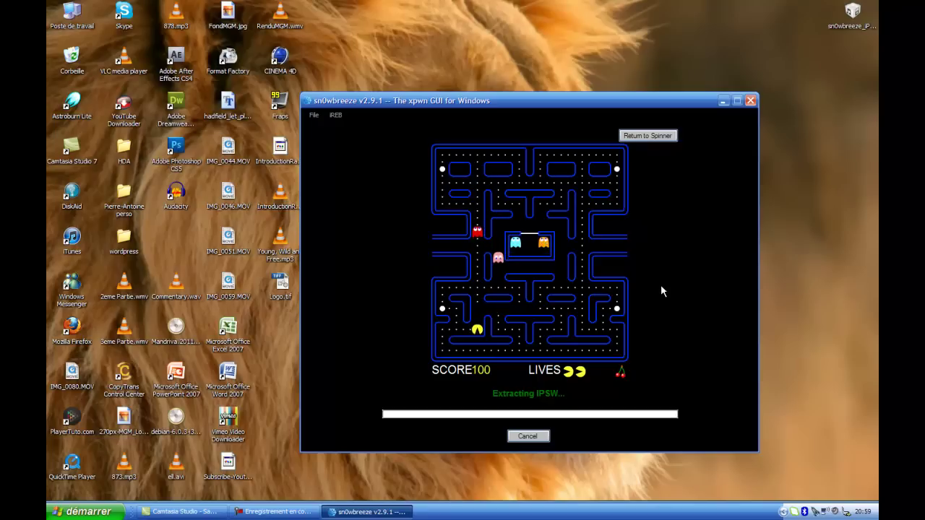
pyautogui.click(655, 136)
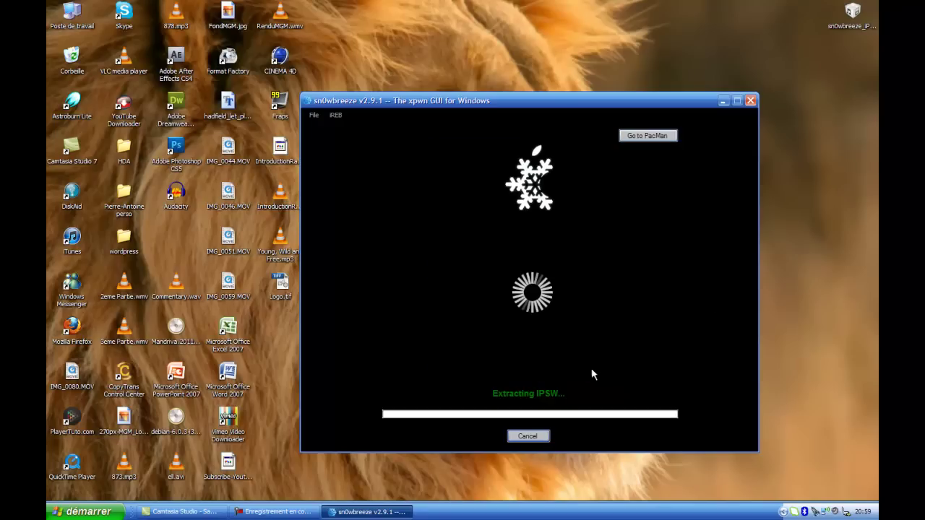
pyautogui.click(662, 135)
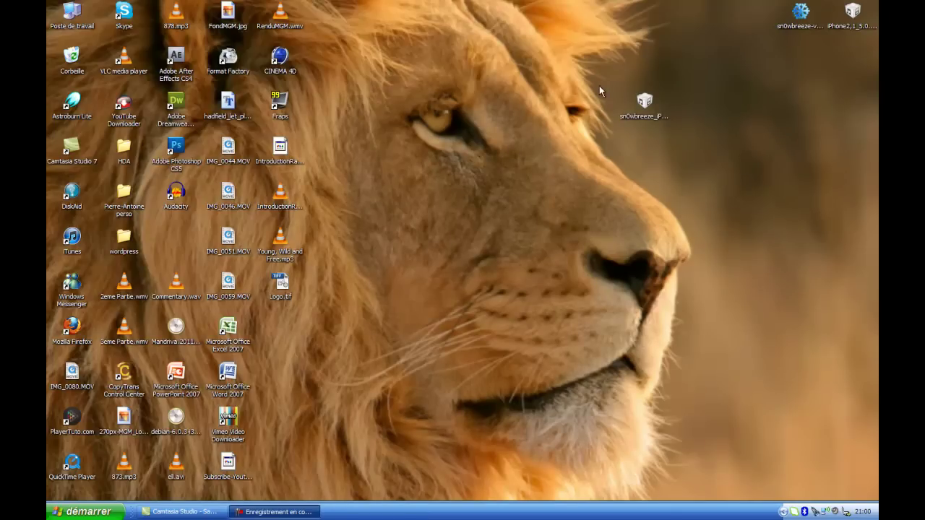
# - Check the full file name of the newly built sn0wbreeze IPSW on the desktop
pyautogui.click(644, 105)
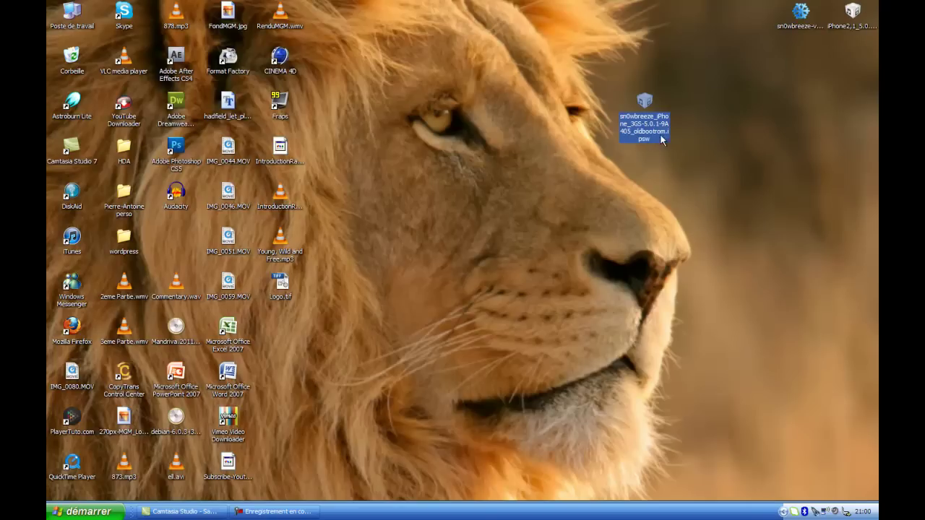
pyautogui.click(620, 190)
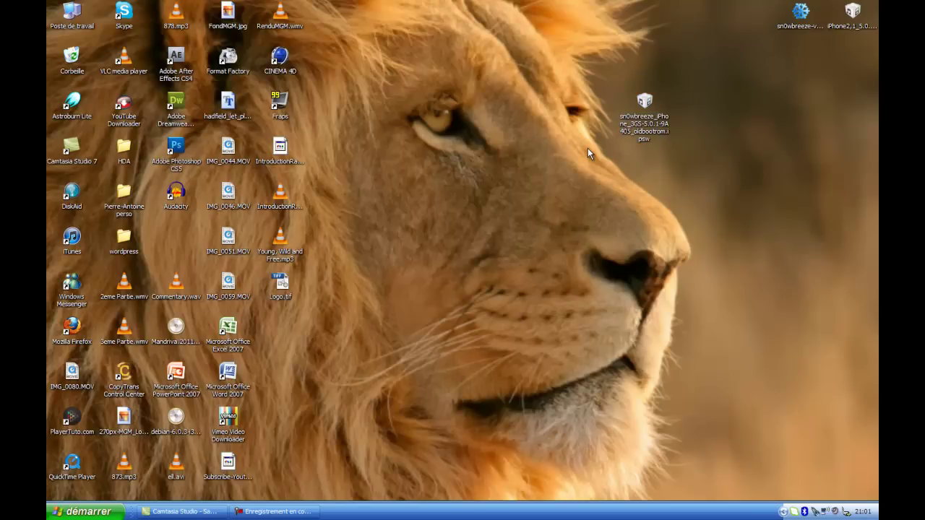
# - Open iTunes, position its window on the desktop, and view the iTunes Store and the music library
pyautogui.click(77, 244)
pyautogui.press('Return')
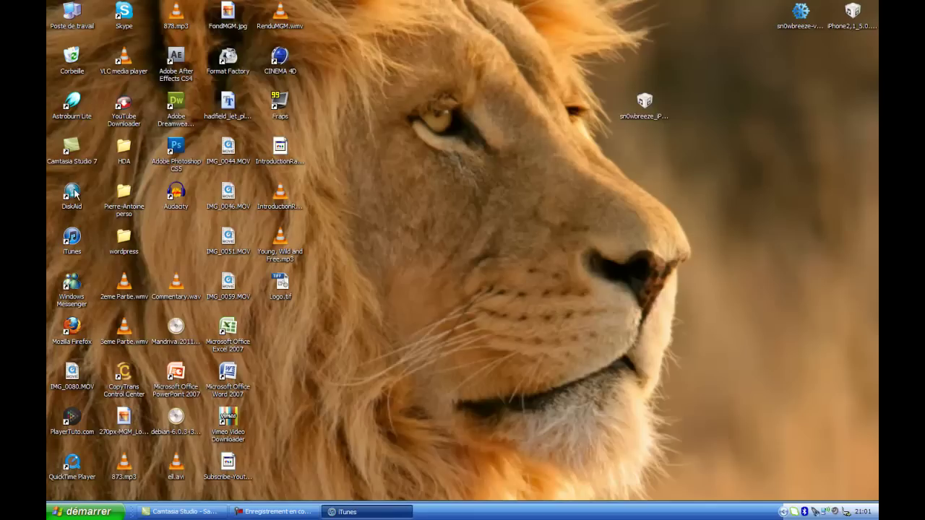
pyautogui.moveTo(120, 8); pyautogui.dragTo(761, 26)
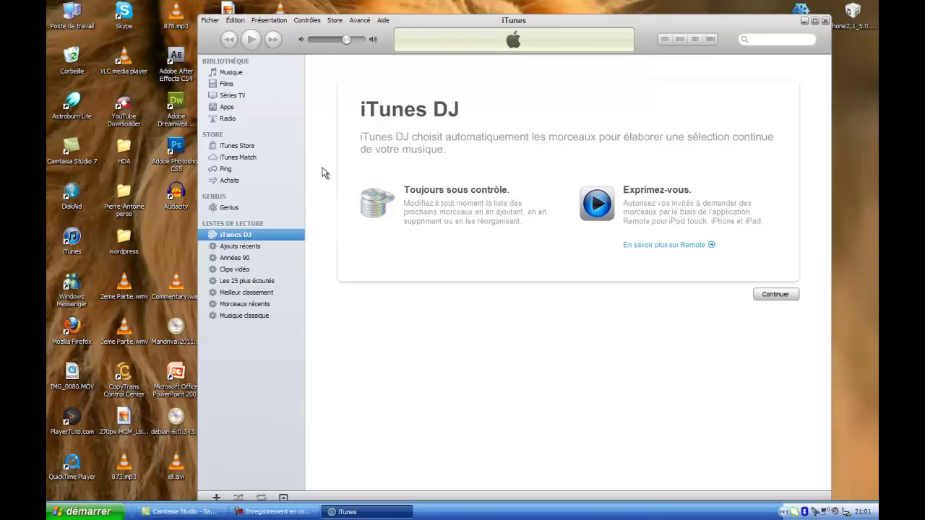
pyautogui.click(256, 147)
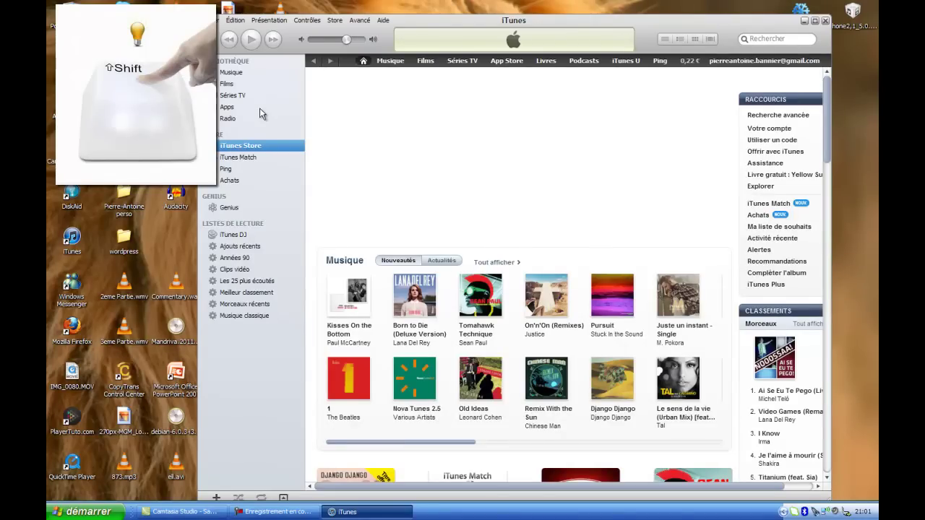
pyautogui.hotkey('ctrl', '1')
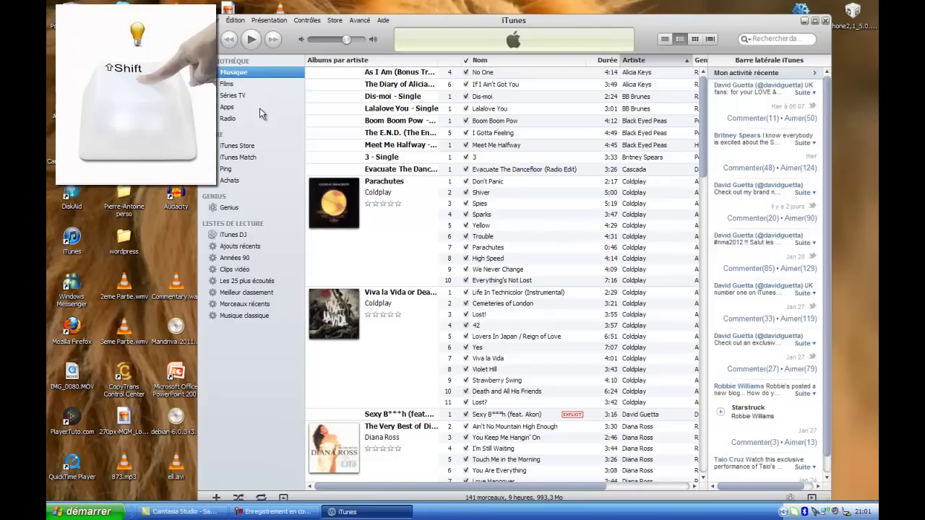
# - Close iTunes and point out sn0wbreeze_iPhone_3GS-5.0.1-9A405_oldbootrom.ipsw on the desktop as the firmware to restore
pyautogui.click(825, 21)
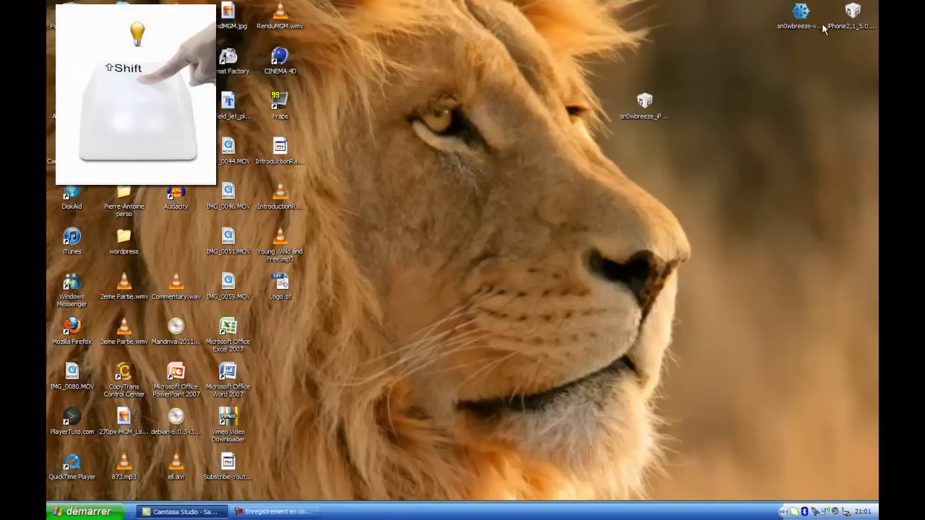
pyautogui.click(644, 102)
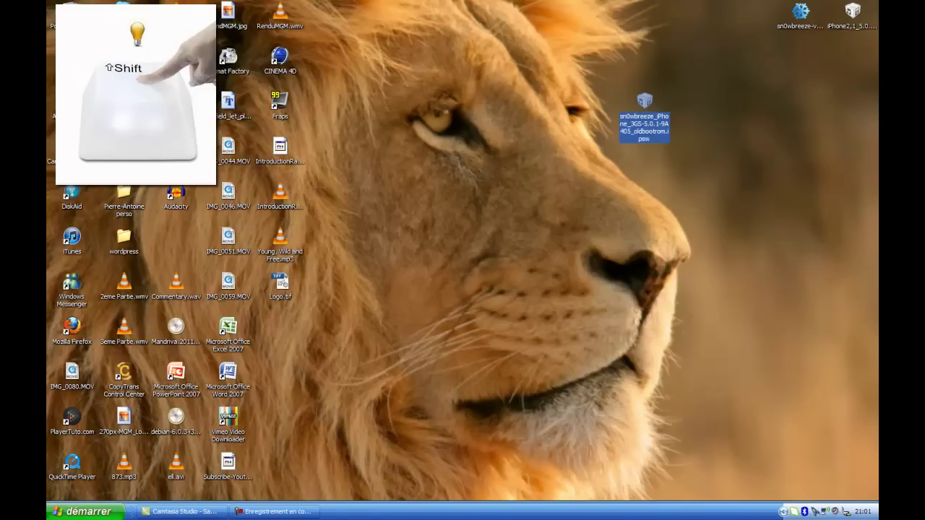
pyautogui.click(587, 108)
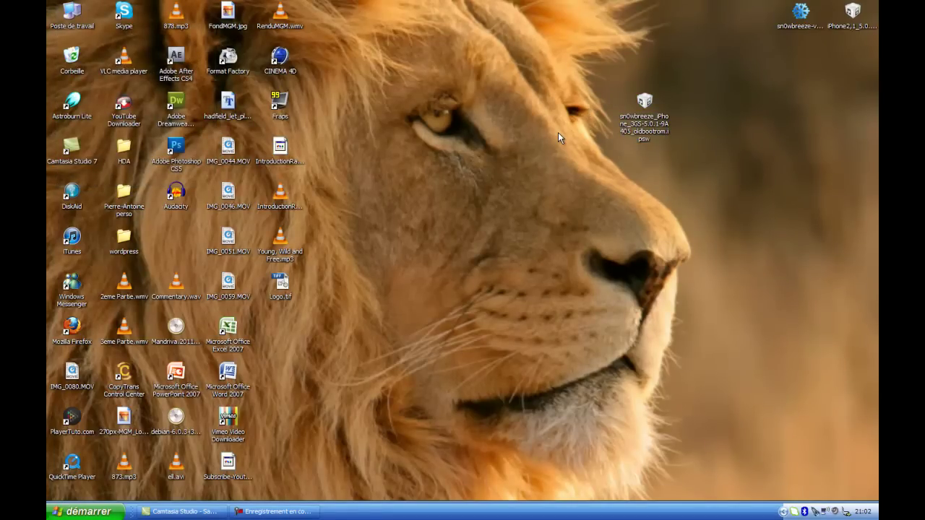